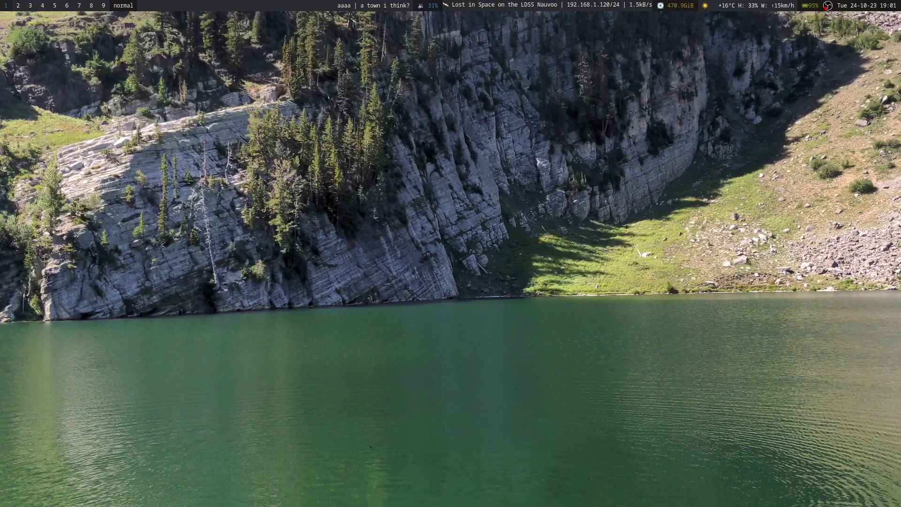
Open lf in ~/reinstall, preview the Flatpak, GOG and Steam lists, then quit to the shell.
key("super+Return")
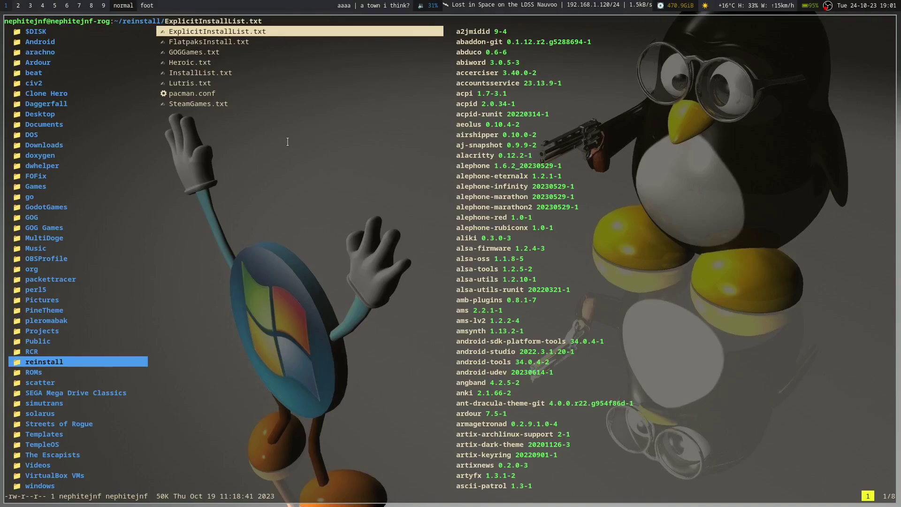
key("j")
key("k")
key("j")
key("j")
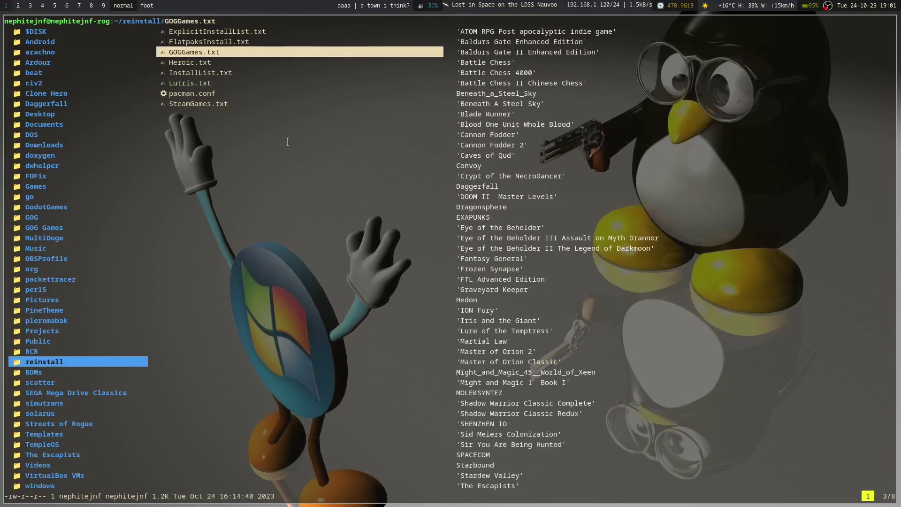
key("j")
key("j")
key("j")
key("j")
key("j")
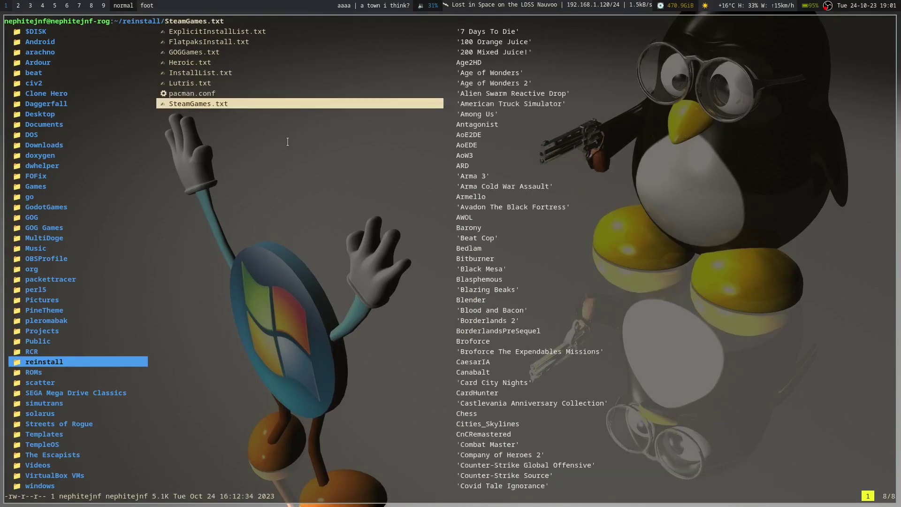
key("k")
key("k")
key("q")
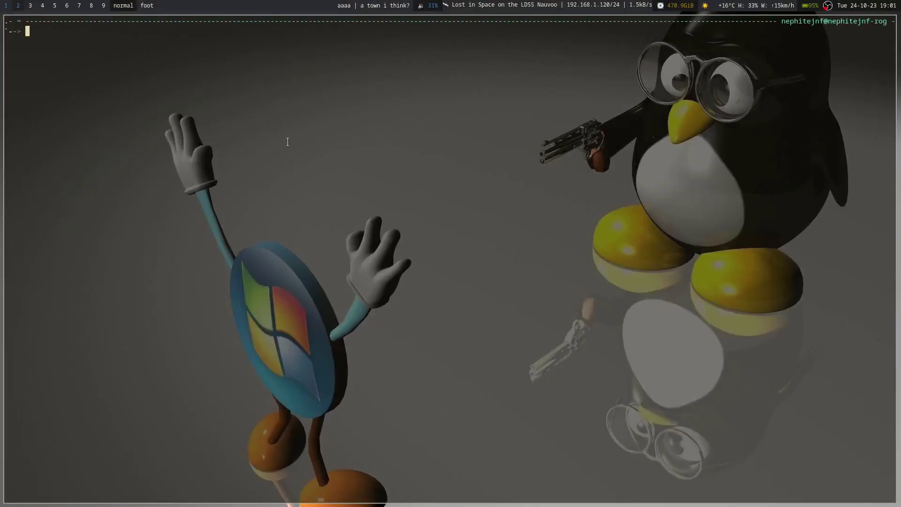
Run fastfetch, highlight the 4218 pacman and 21 flatpak package counts, then reopen lf.
type("fastfetch")
key("Return")
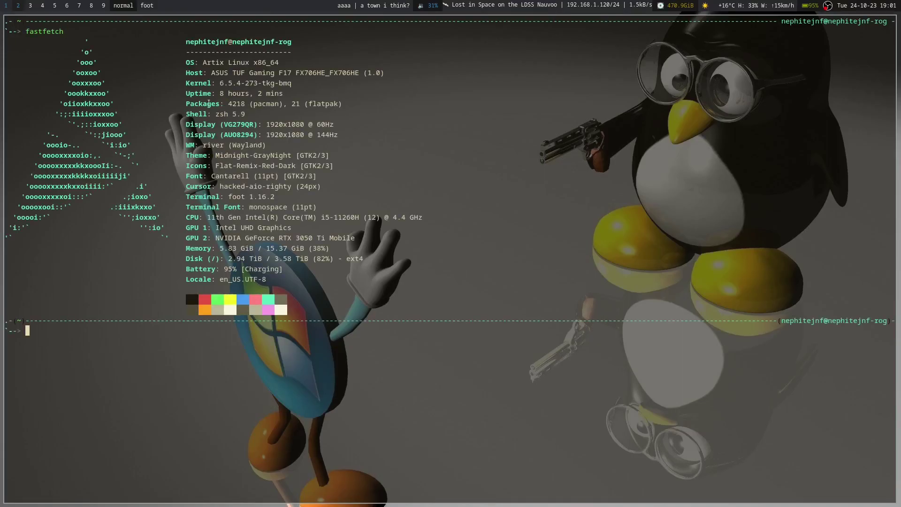
left_click_drag(209, 103, 334, 103)
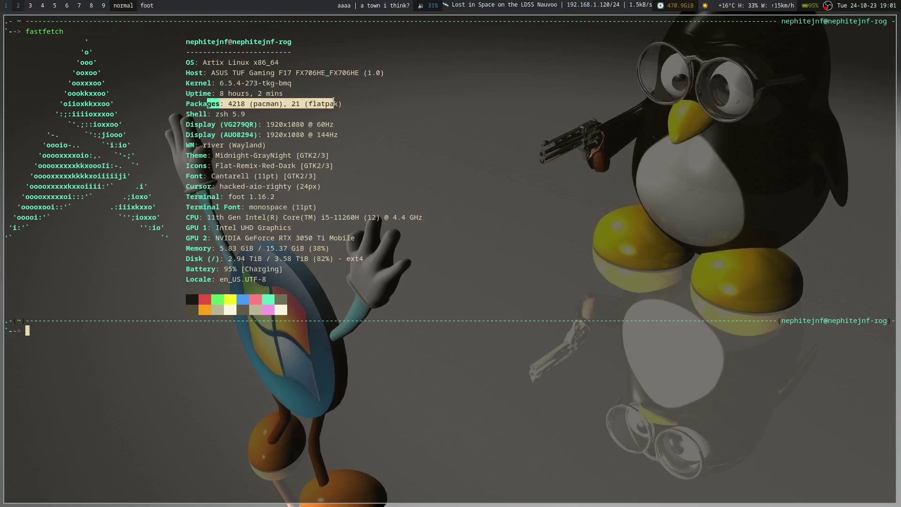
key("ctrl+o")
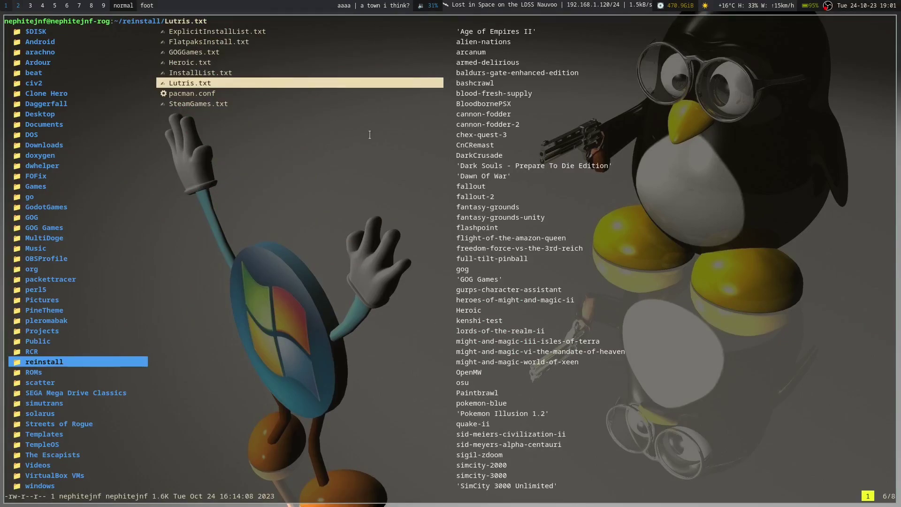
Compare ExplicitInstallList.txt against InstallList.txt and the Flatpak list in the preview.
key("Up")
key("Up")
key("Up")
key("Up")
key("Up")
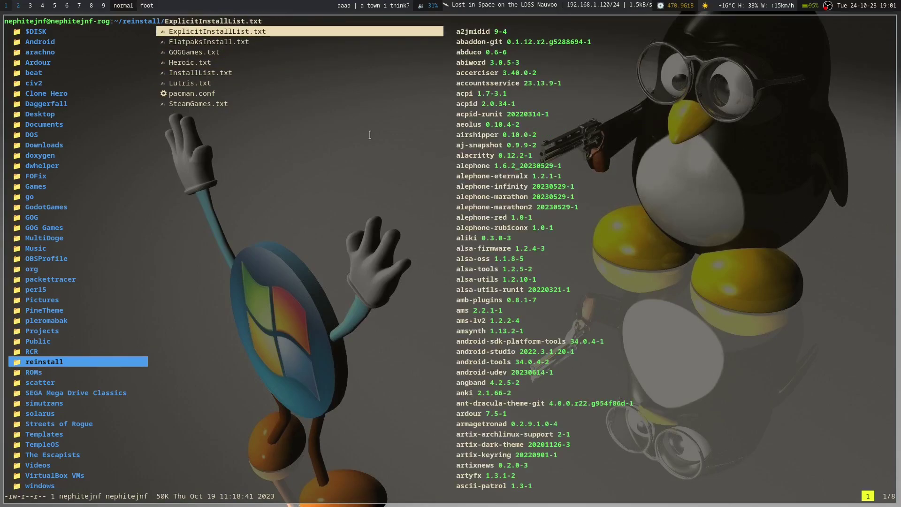
key("Down")
key("Down")
key("Down")
key("Down")
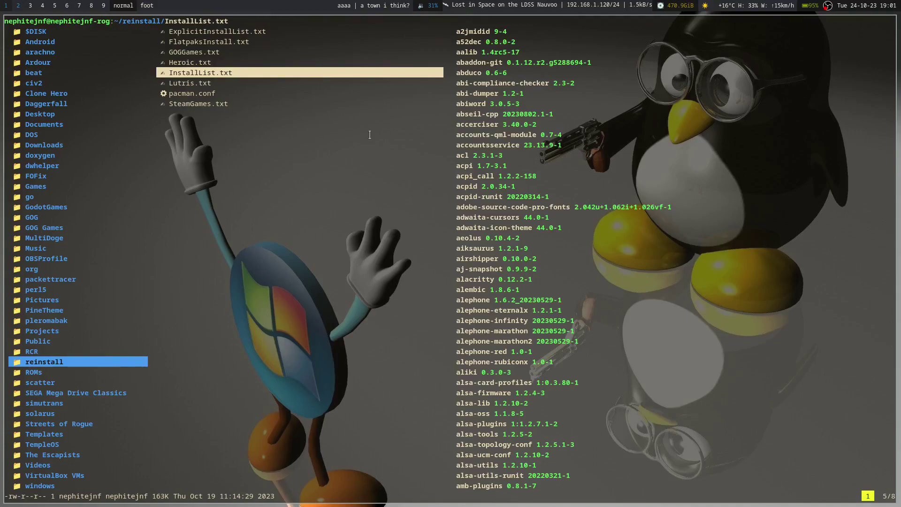
key("Up")
key("Up")
key("Up")
key("Up")
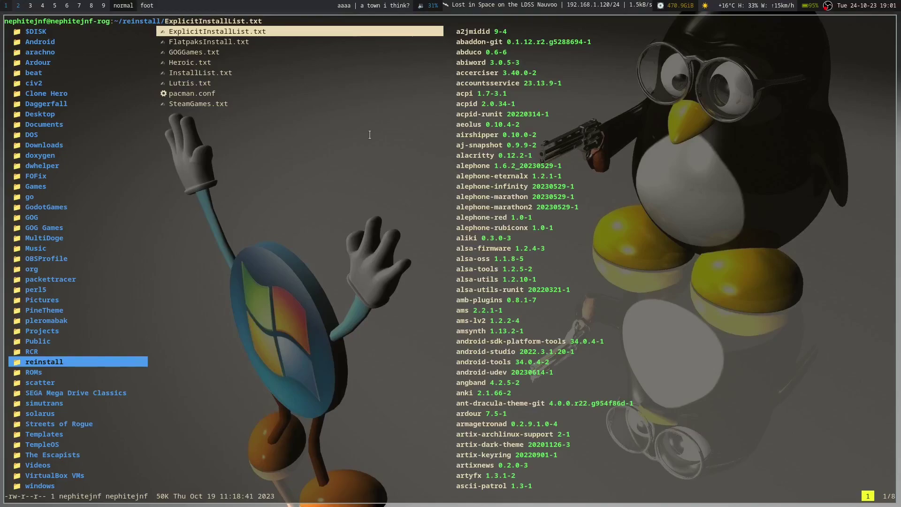
key("j")
key("k")
key("j")
key("j")
key("j")
key("j")
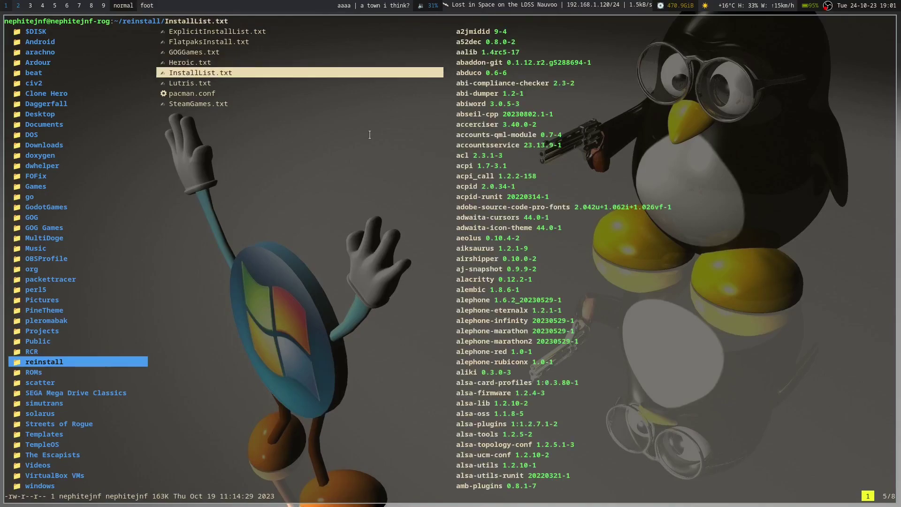
key("k")
key("k")
key("k")
key("k")
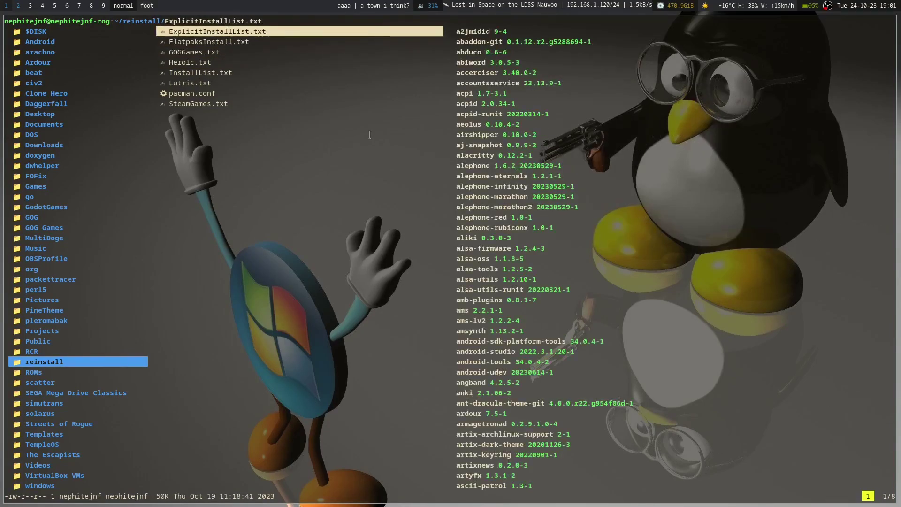
Recheck FlatpaksInstall.txt against the explicit list, then preview the pacman.conf backup.
key("j")
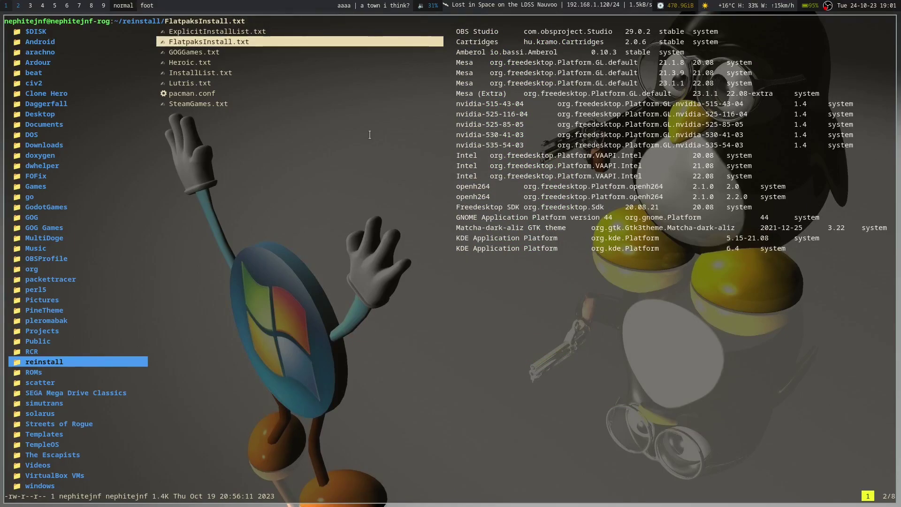
key("k")
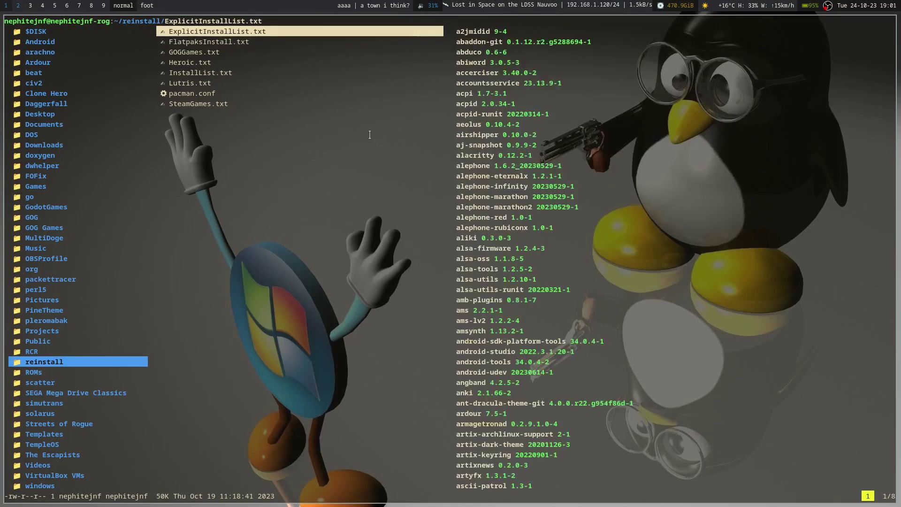
key("j")
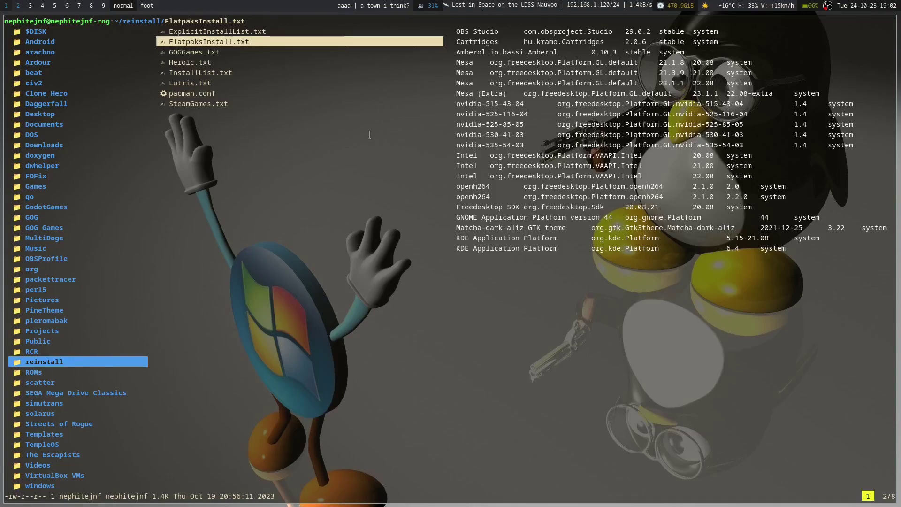
key("k")
key("Down")
key("Down")
key("Down")
key("Down")
key("Down")
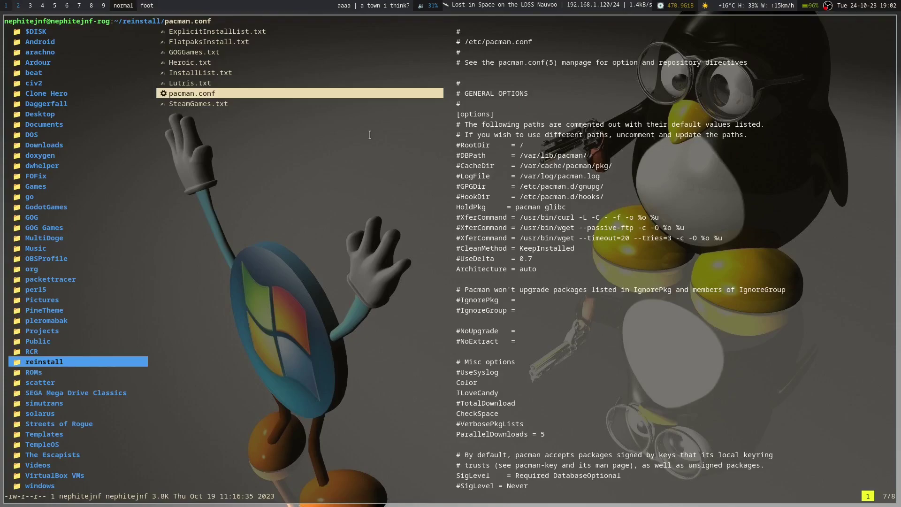
Open pacman.conf in Neovim and inspect the multilib and community sections near its end.
key("Return")
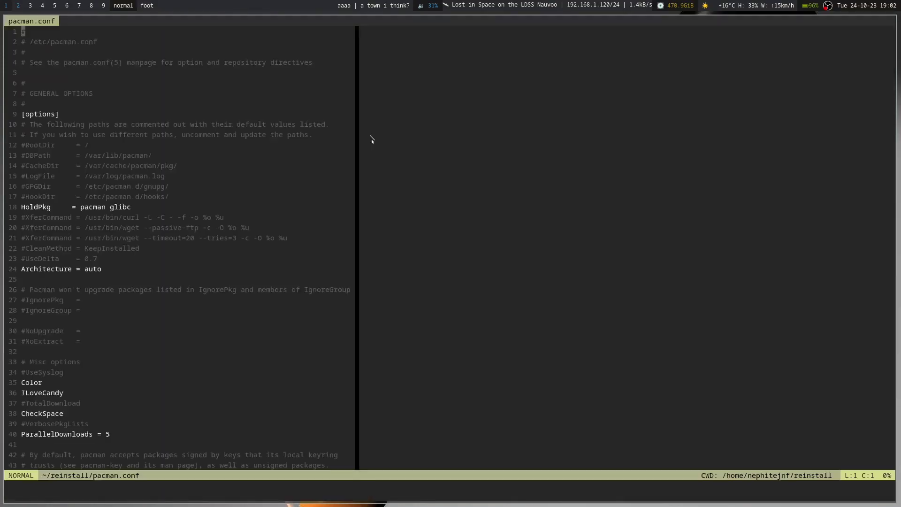
key("shift+g")
key("braceleft")
key("braceleft")
key("braceleft")
key("braceleft")
key("braceleft")
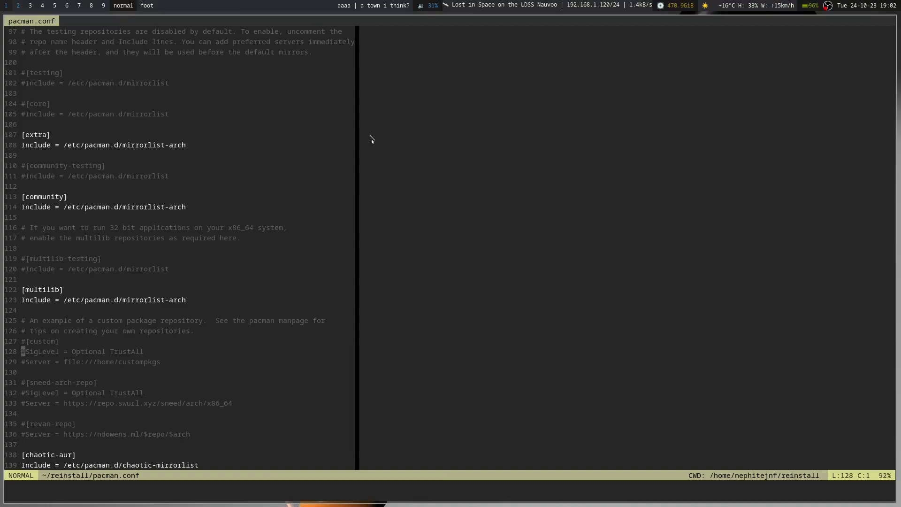
key("j")
key("j")
key("shift+g")
key("braceleft")
key("braceleft")
key("braceleft")
key("braceleft")
key("braceleft")
key("braceleft")
key("j")
key("j")
key("k")
key("braceleft")
key("j")
key("j")
Browse up through the lib32 and other repository sections, back down, then quit with :q.
key("braceleft")
key("braceleft")
key("braceleft")
key("j")
key("j")
key("braceleft")
key("braceleft")
key("braceleft")
key("braceleft")
key("braceleft")
key("braceleft")
key("j")
key("j")
key("j")
key("j")
key("j")
key("j")
key("j")
key("j")
key("j")
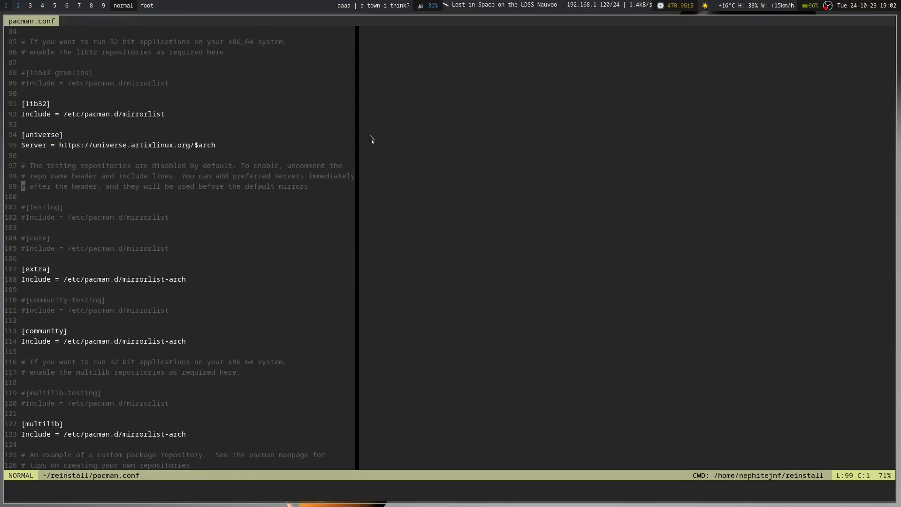
key("k")
key("k")
key("k")
key("braceleft")
key("k")
key("k")
key("braceleft")
key("braceleft")
key("braceleft")
key("braceleft")
key("braceleft")
key("k")
key("j")
key("j")
key("j")
key("braceright")
key("braceright")
key("braceright")
key("braceright")
key("braceright")
key("braceright")
key("braceright")
key("j")
key("braceright")
key("braceright")
key("braceright")
key("braceright")
key("braceright")
key("braceright")
key("braceright")
key("braceright")
key("braceright")
key("j")
key("j")
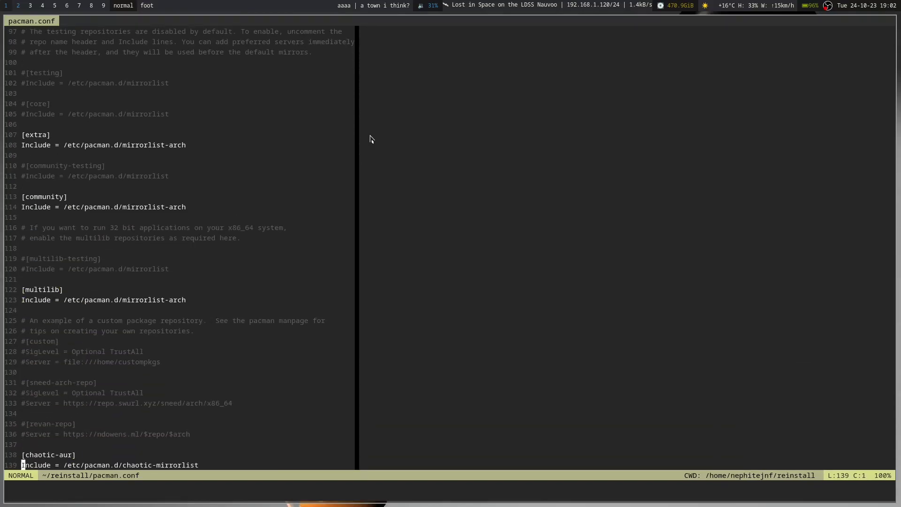
type(":q")
key("Return")
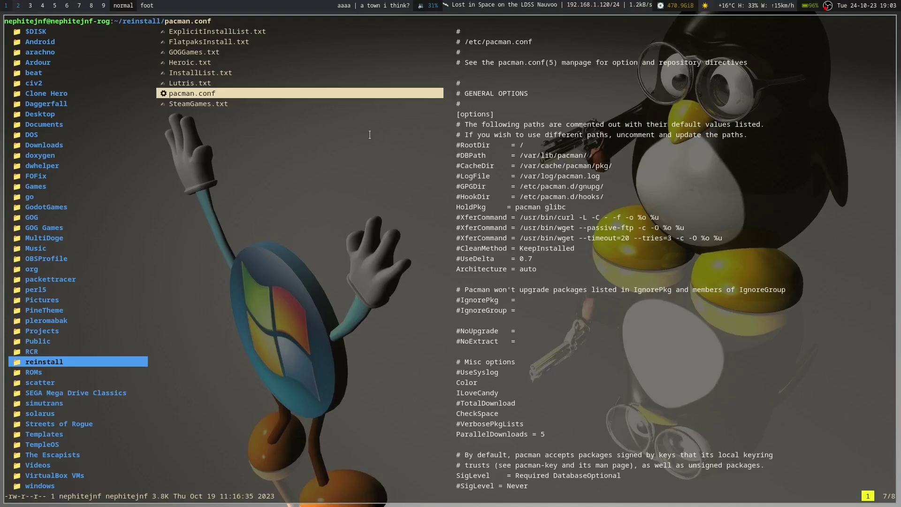
Step from GOGGames.txt through Heroic.txt and InstallList.txt down to the Lutris.txt preview.
key("Up")
key("Up")
key("Up")
key("Up")
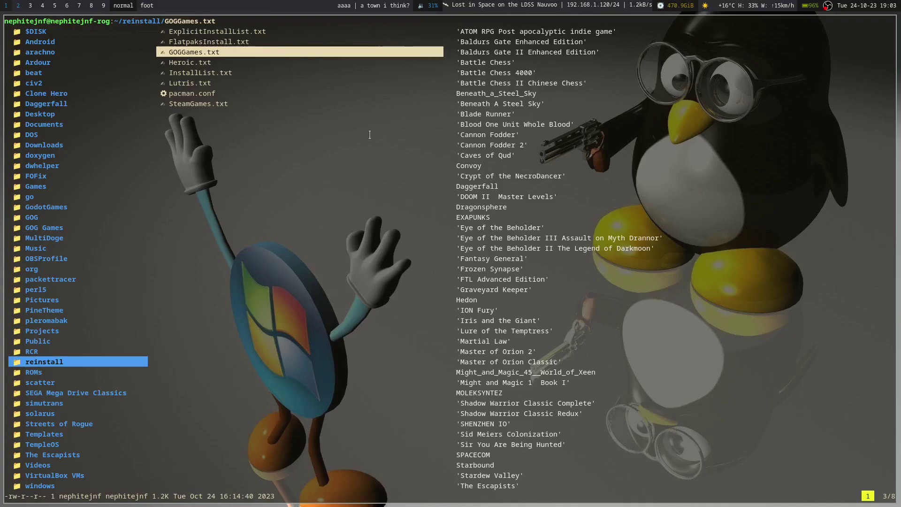
key("Down")
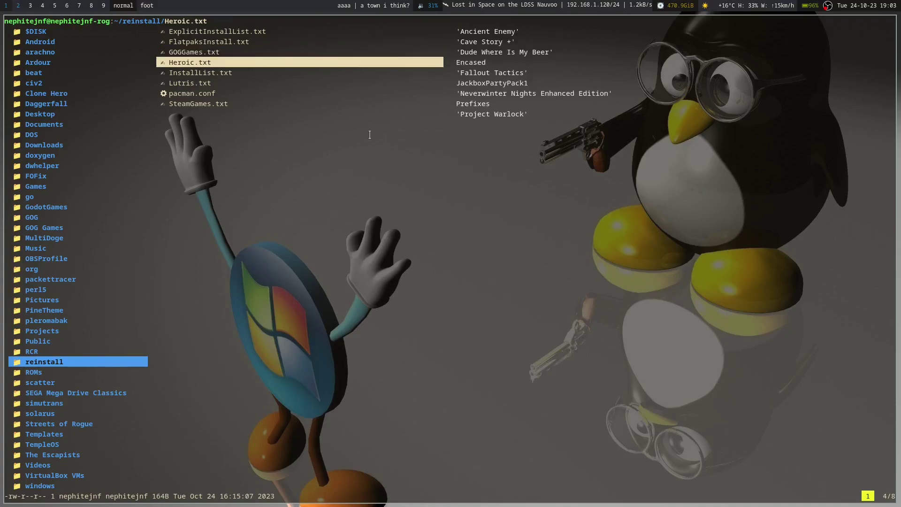
key("Down")
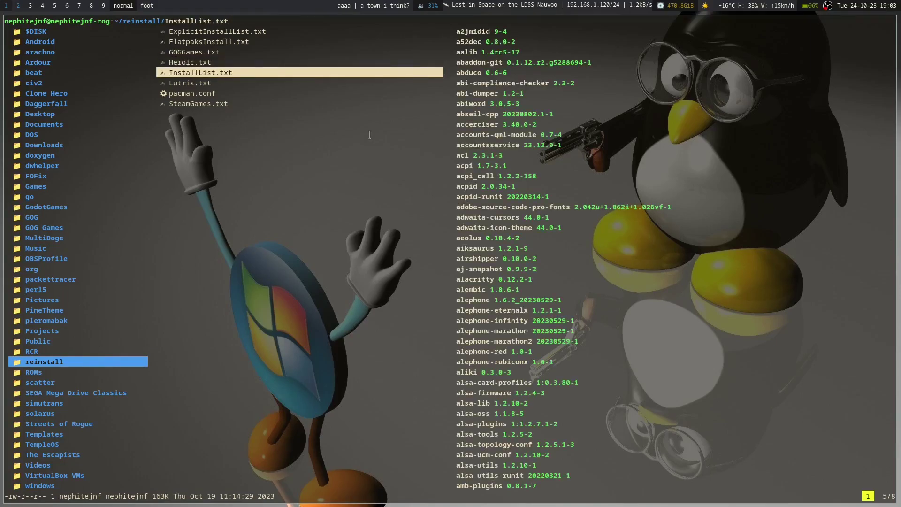
key("Down")
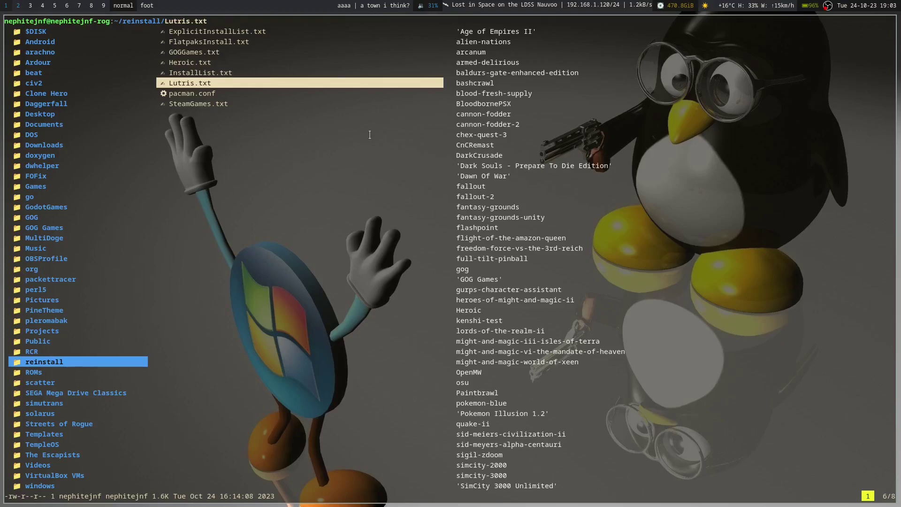
Open Lutris.txt in Neovim and put the cursor on the Dark Souls entry.
key("Return")
key("j")
key("j")
key("j")
key("j")
key("j")
key("j")
key("j")
key("j")
key("j")
key("j")
key("j")
key("j")
key("j")
key("j")
key("j")
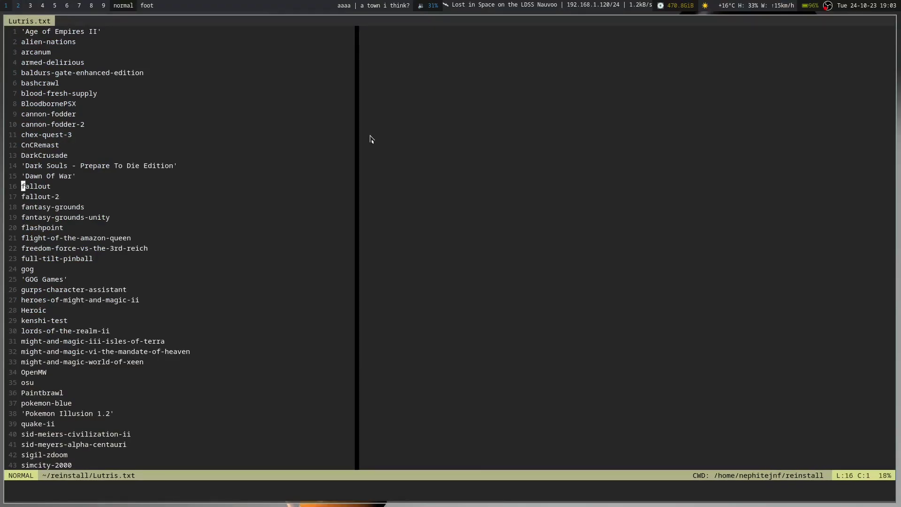
key("k")
key("k")
Line-select entries from CnCRemast to fantasy-grounds, then clear the selection without editing.
key("shift+v")
key("j")
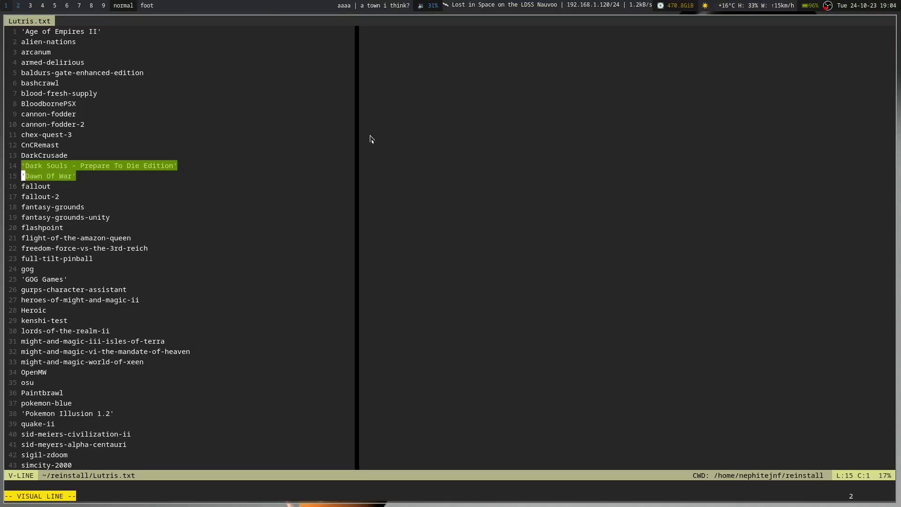
key("k")
key("k")
key("j")
key("j")
key("k")
key("k")
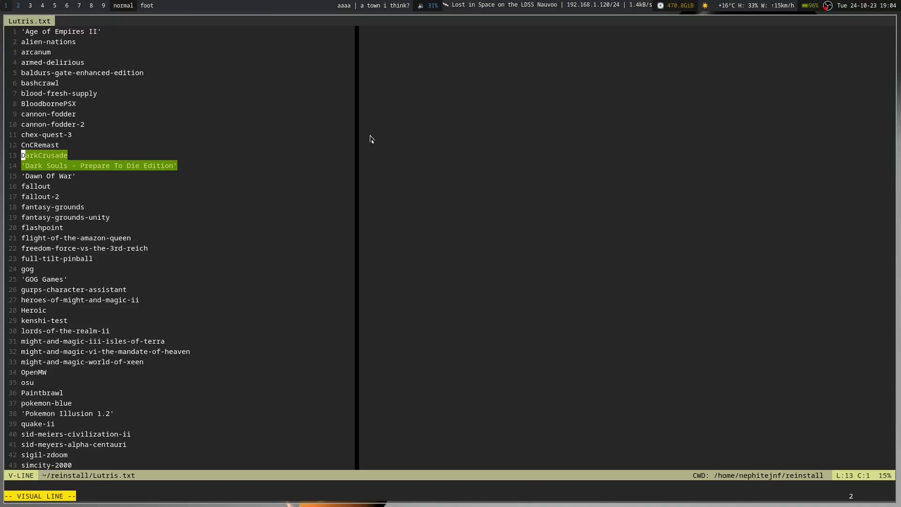
key("k")
key("j")
key("j")
key("j")
key("j")
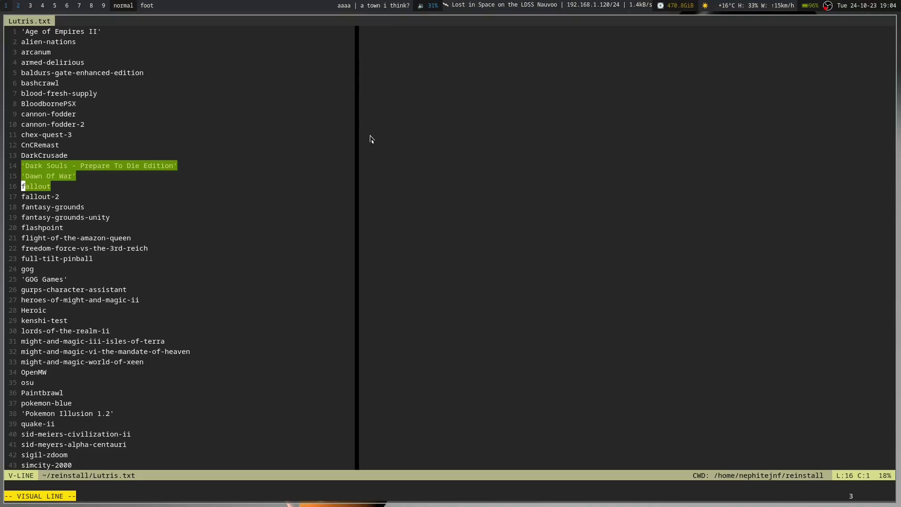
key("j")
key("j")
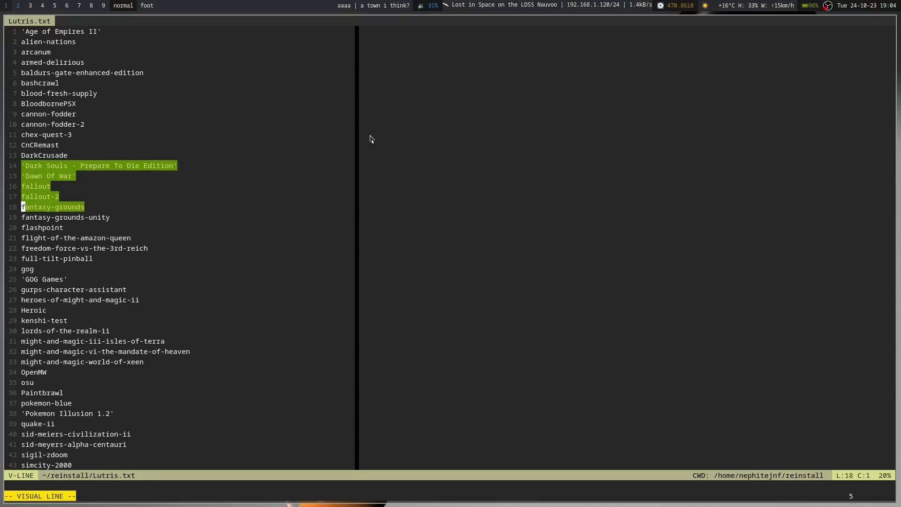
key("Escape")
Close Lutris.txt in Neovim with :q, returning to lf.
key("j")
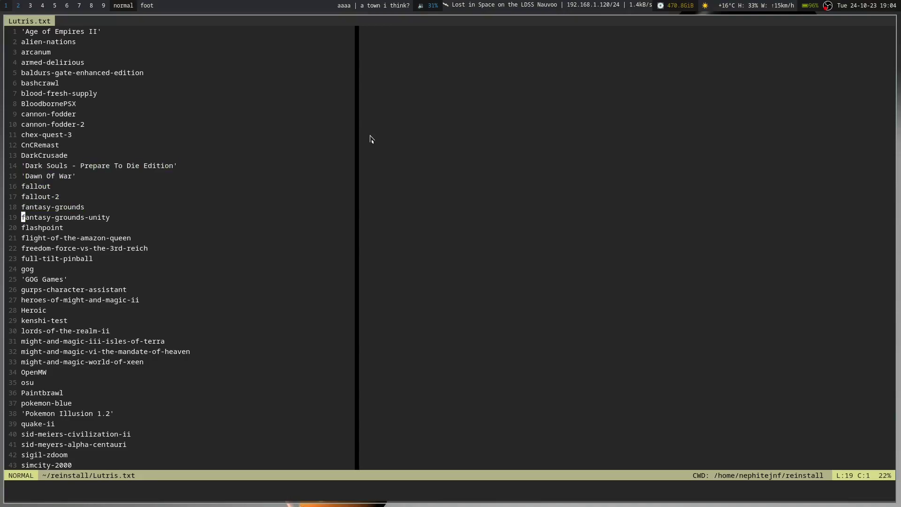
type(":q")
key("Return")
key("j")
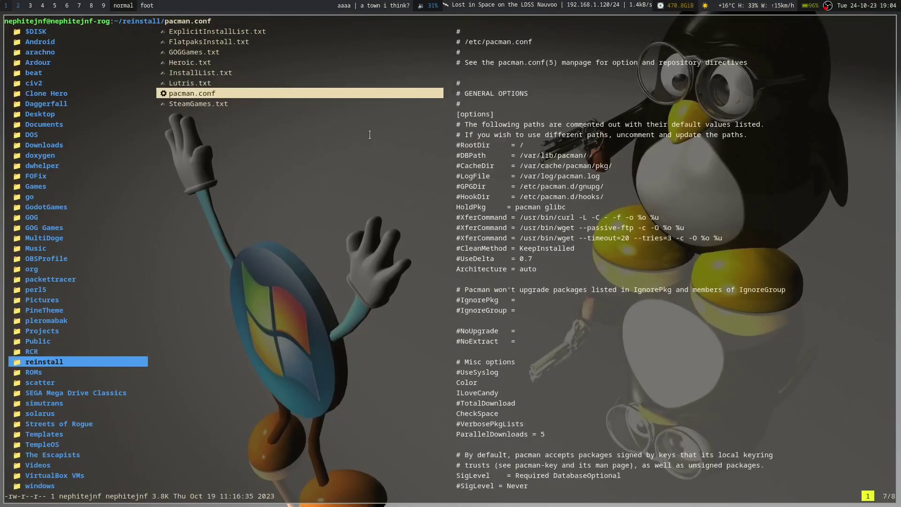
Read through SteamGames.txt in Neovim, quit, and preview GOGGames.txt in lf.
key("j")
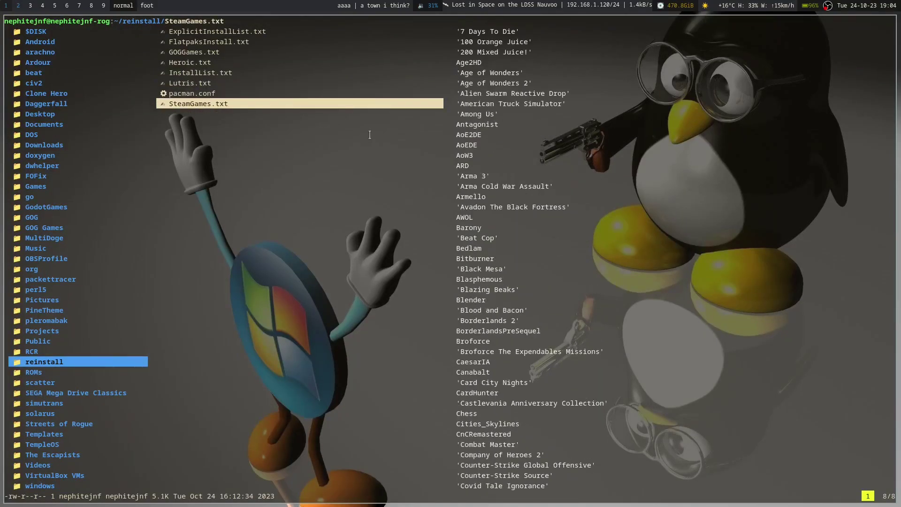
key("l")
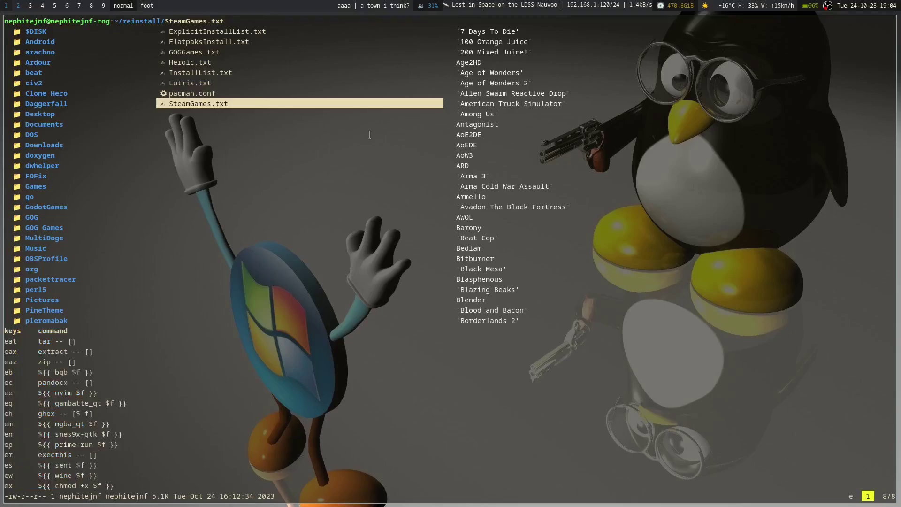
key("j")
key("j")
key("j")
key("j")
key("j")
key("j")
key("j")
key("j")
key("j")
key("j")
key("j")
key("j")
key("j")
key("j")
key("j")
key("j")
key("j")
key("j")
key("j")
key("j")
key("j")
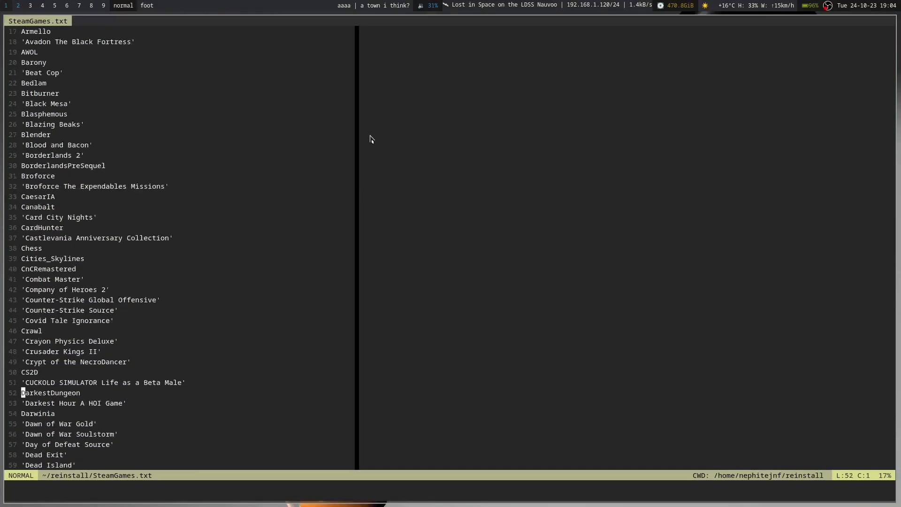
key("j")
key("j")
key("j")
key("j")
key("j")
key("j")
key("j")
key("j")
key("j")
key("j")
key("j")
key("j")
key("j")
key("j")
key("j")
key("j")
key("j")
key("j")
key("j")
key("j")
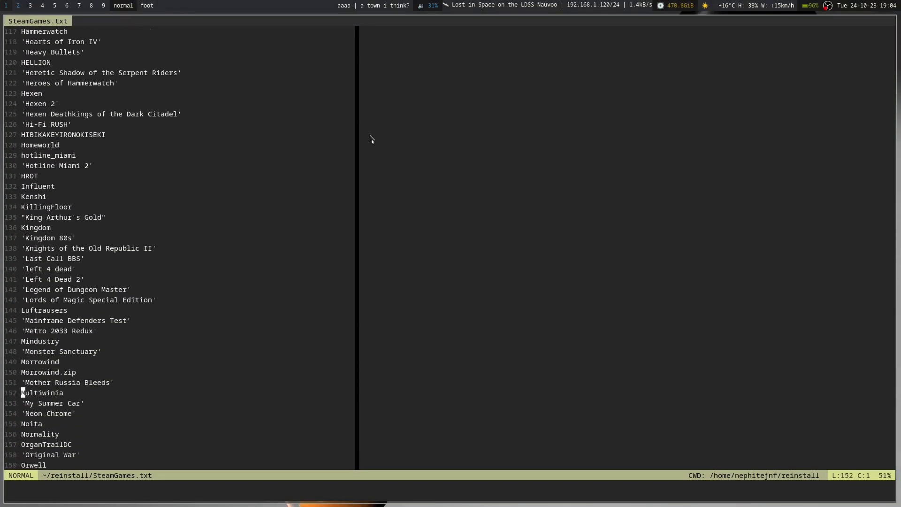
key("j")
key("j")
key("j")
key("j")
key("j")
key("j")
key("j")
key("j")
key("j")
key("j")
key("j")
key("j")
key("j")
key("j")
key("j")
key("j")
key("j")
key("j")
key("j")
key("j")
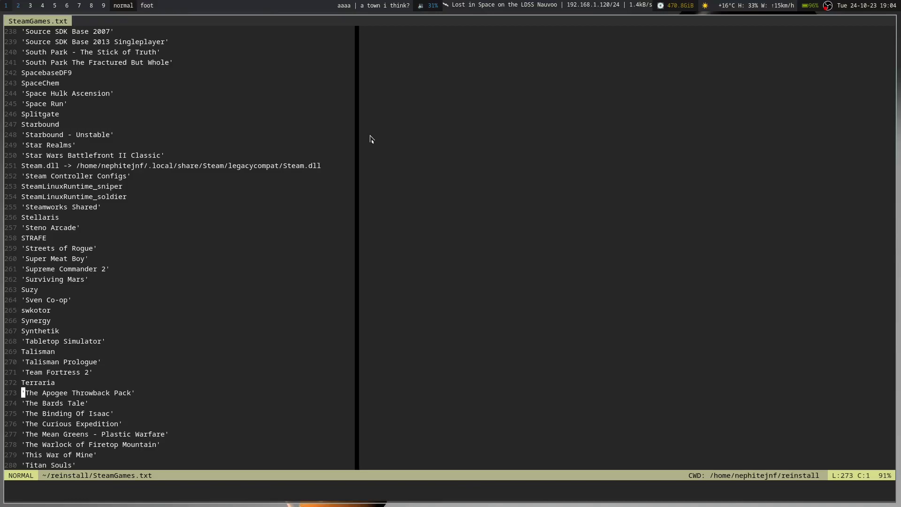
type(":q")
key("Return")
key("k")
key("k")
key("k")
key("k")
key("k")
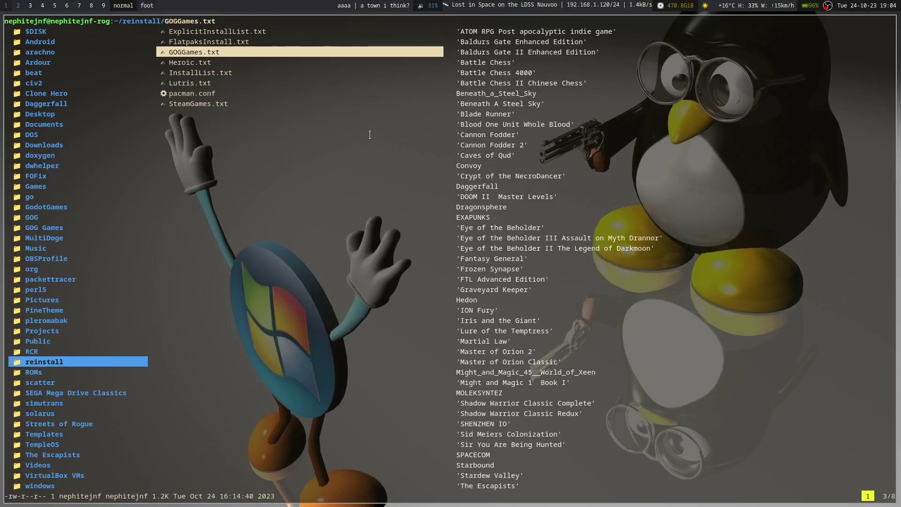
Compare the Heroic, Lutris and Steam game list previews, finishing on Lutris.txt.
key("j")
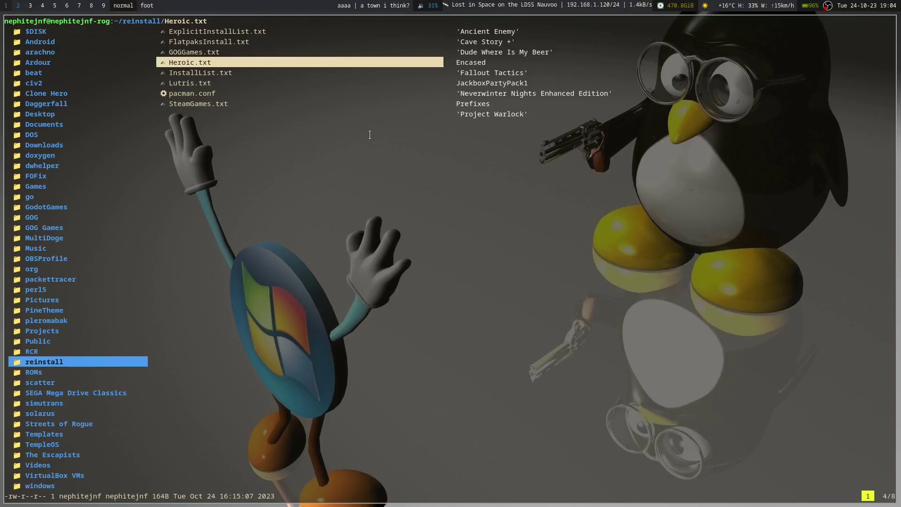
key("j")
key("j")
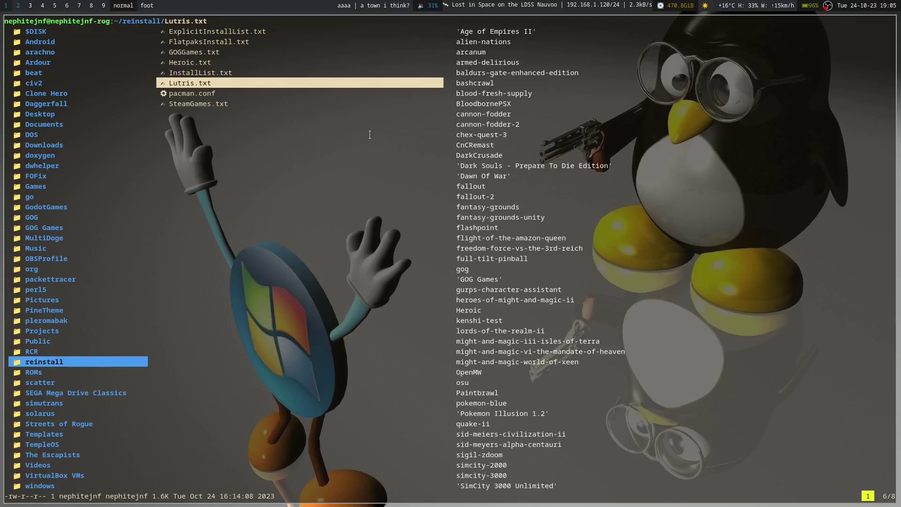
key("Up")
key("Up")
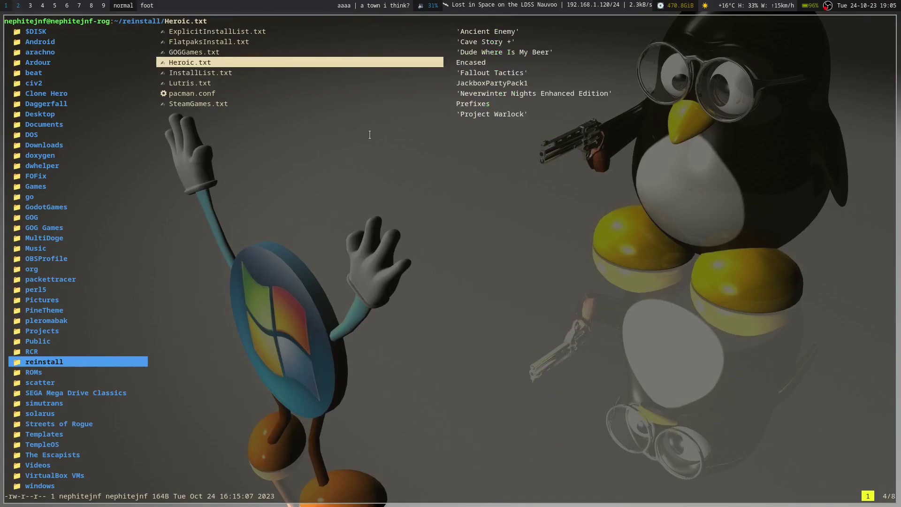
key("Down")
key("Down")
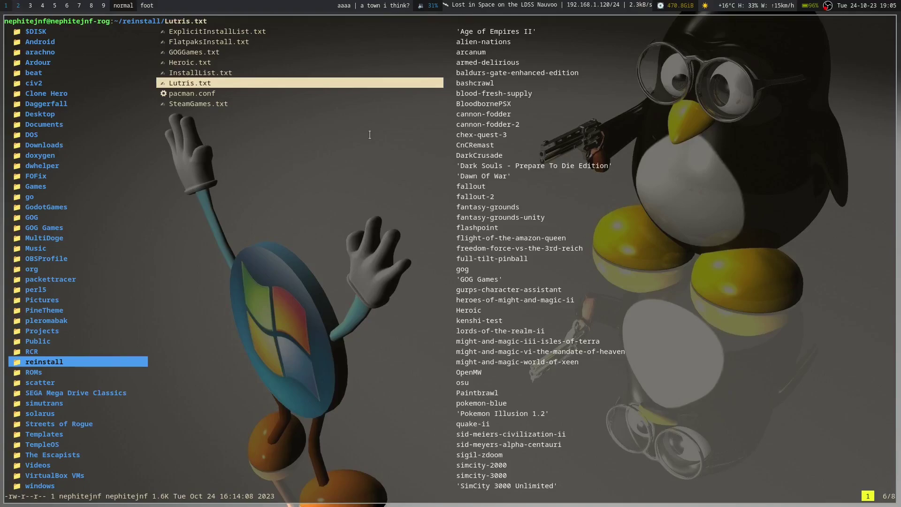
key("j")
key("j")
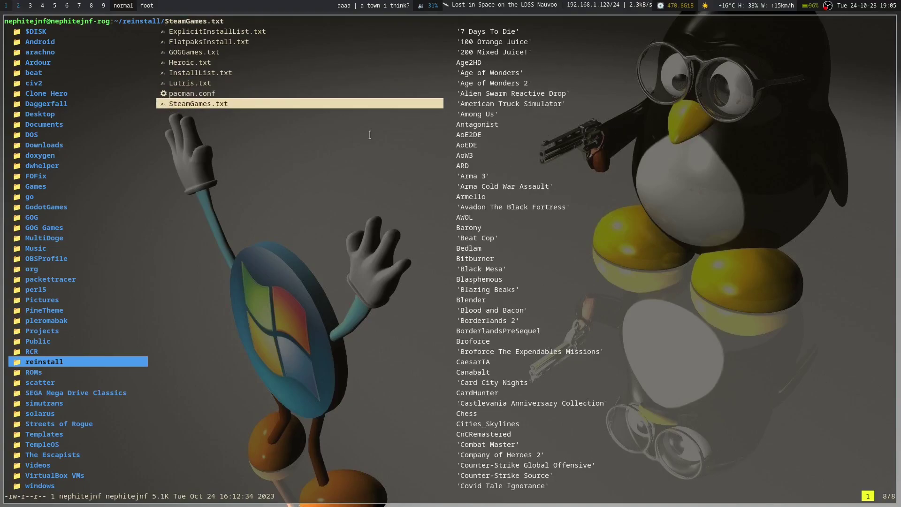
key("k")
key("k")
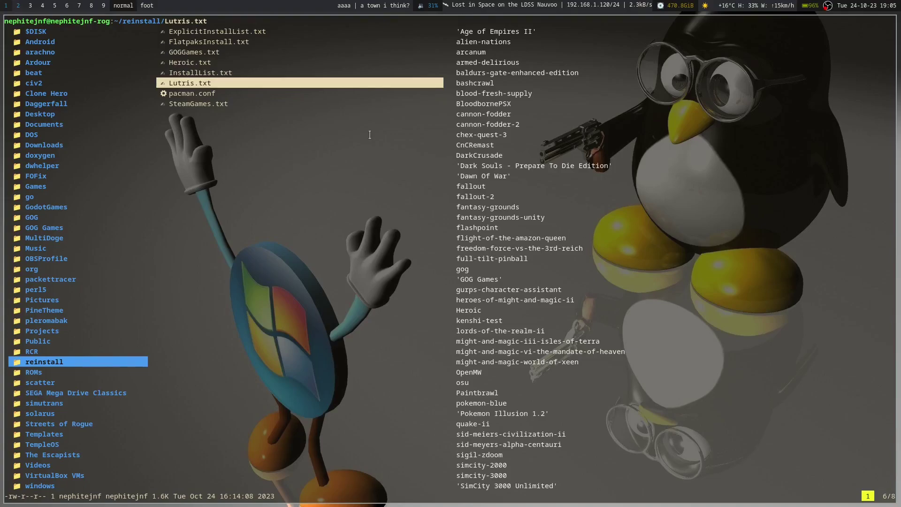